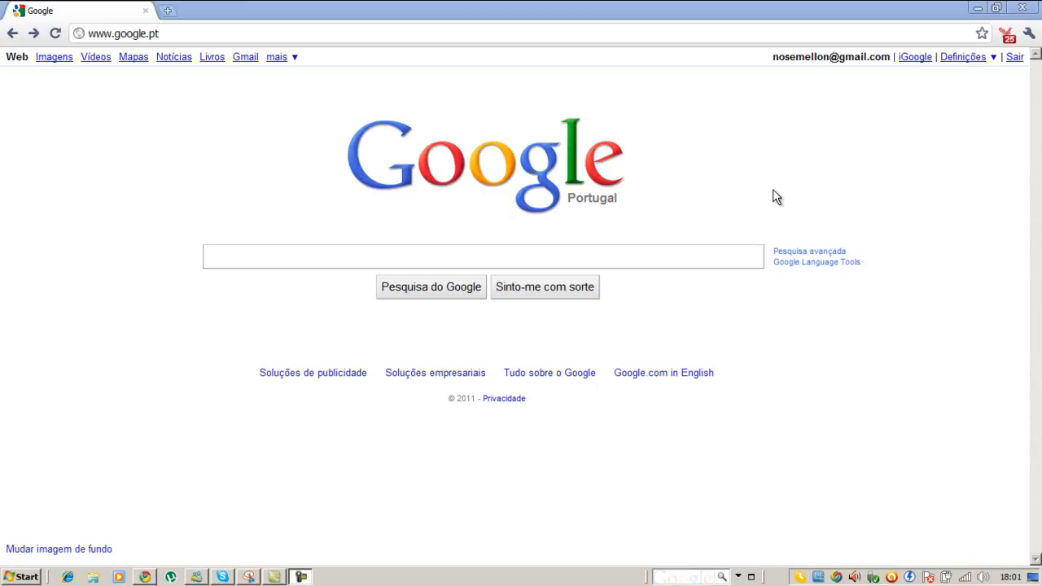
{"action": "left_click", "coordinate": [483, 31]}
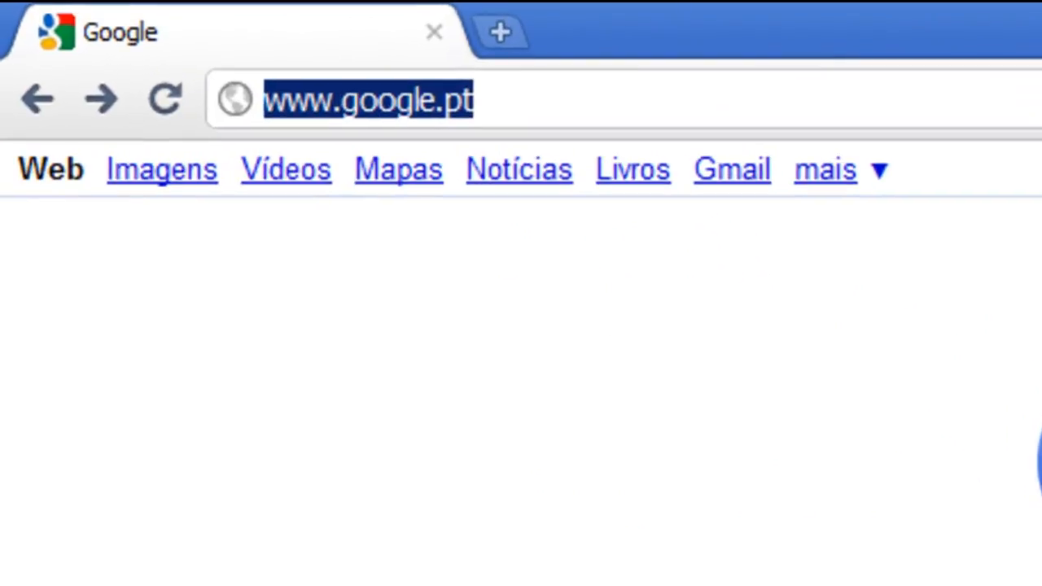
{"action": "type", "text": "www"}
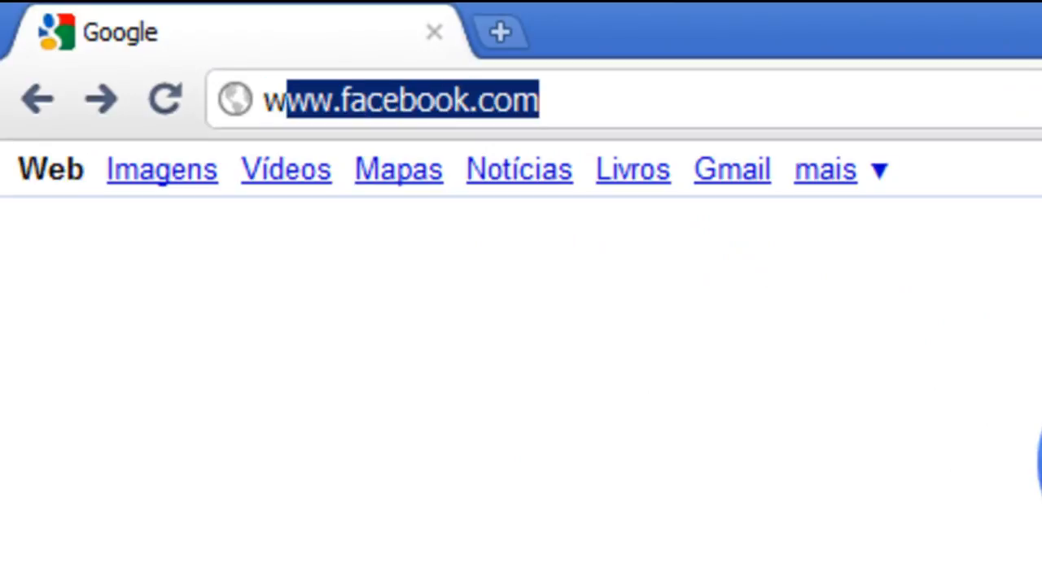
{"action": "type", "text": "."}
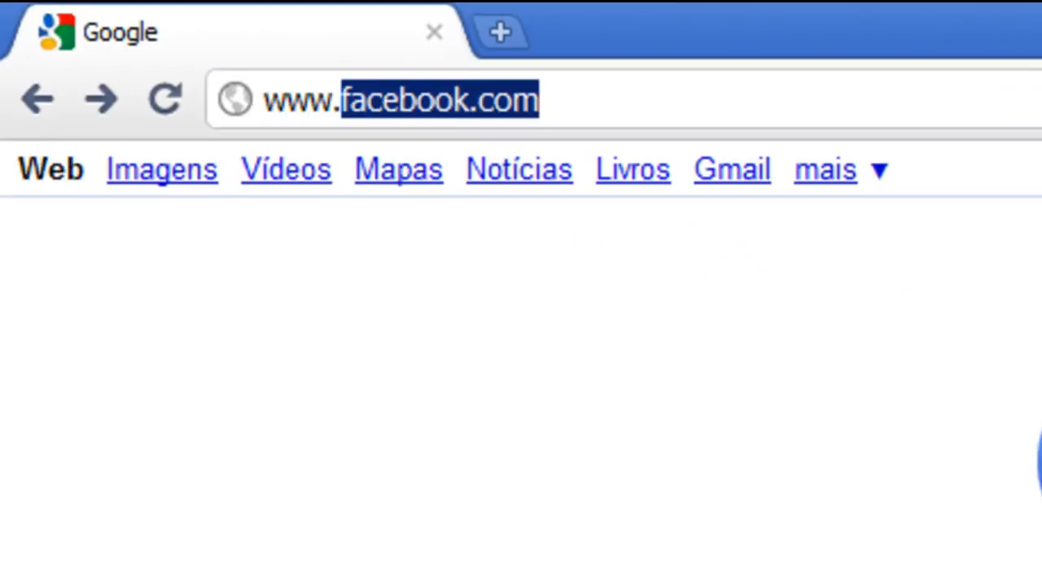
{"action": "type", "text": "ihworld.c"}
{"action": "key", "text": "BackSpace"}
{"action": "type", "text": "world"}
{"action": "key", "text": "End"}
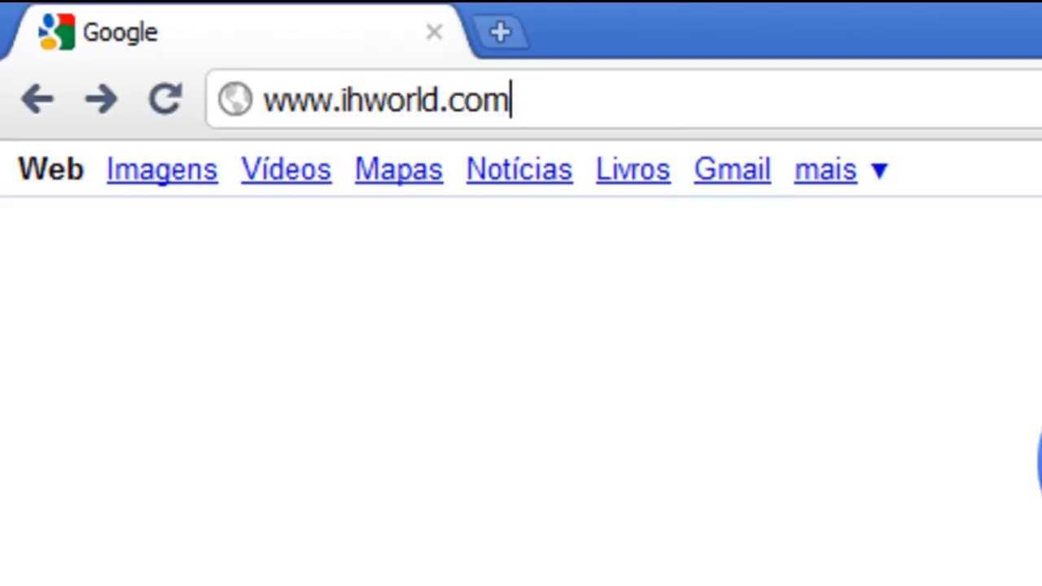
{"action": "type", "text": "/c"}
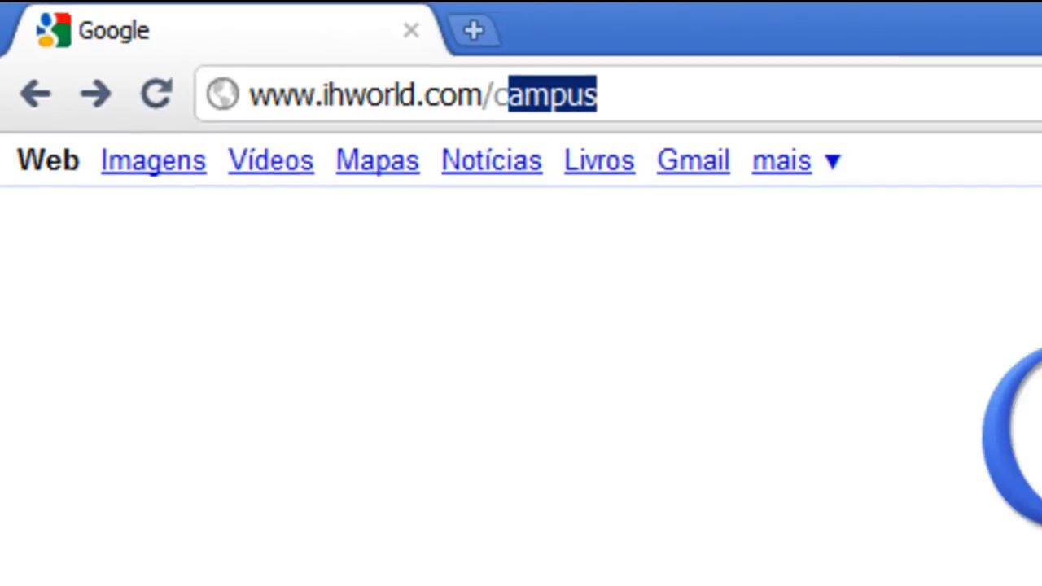
{"action": "key", "text": "Return"}
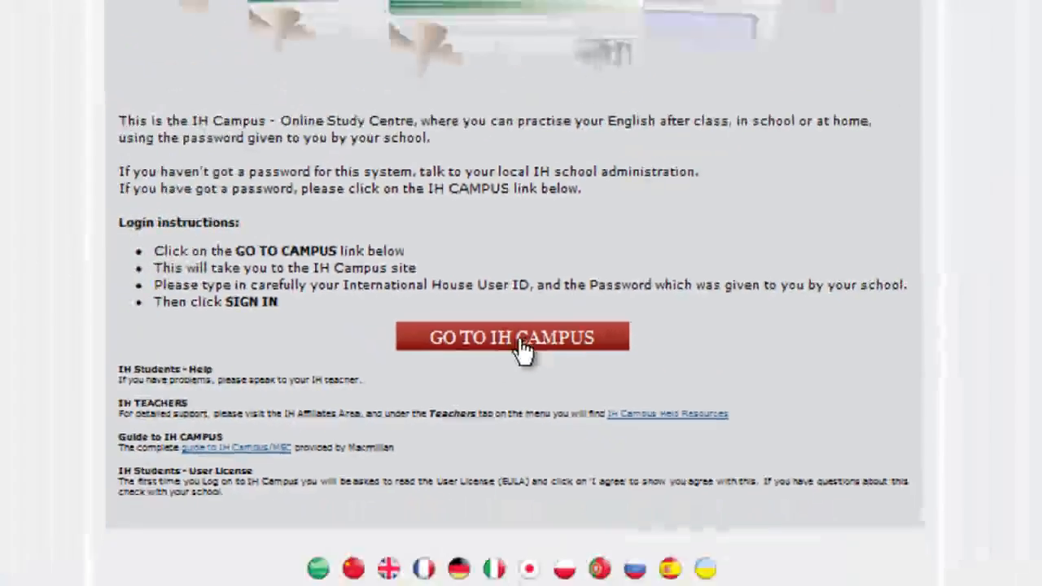
{"action": "left_click", "coordinate": [521, 305]}
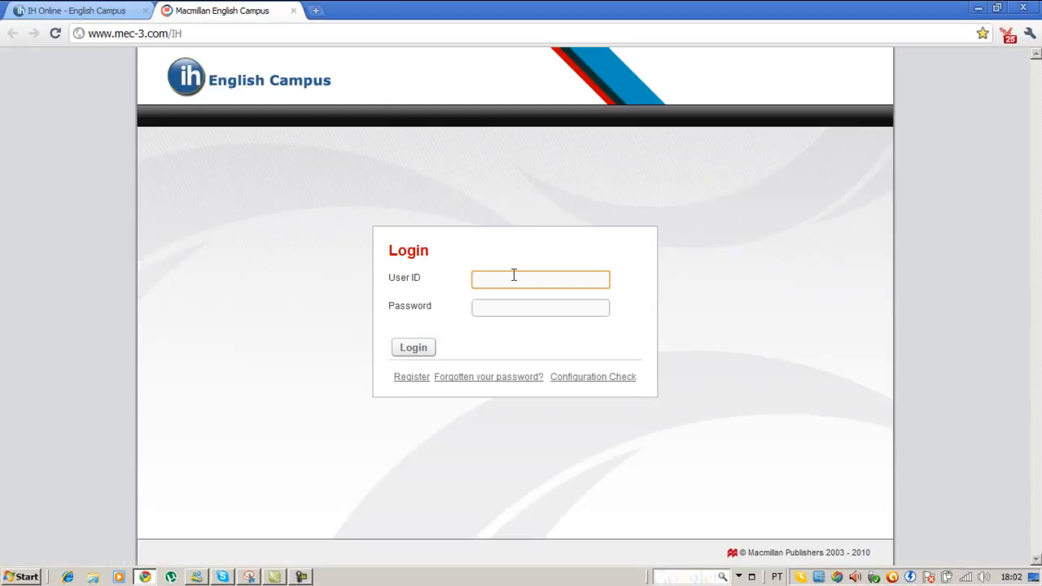
- Log in to the campus with the teacher's saved user ID and the account password
{"action": "left_click", "coordinate": [514, 277]}
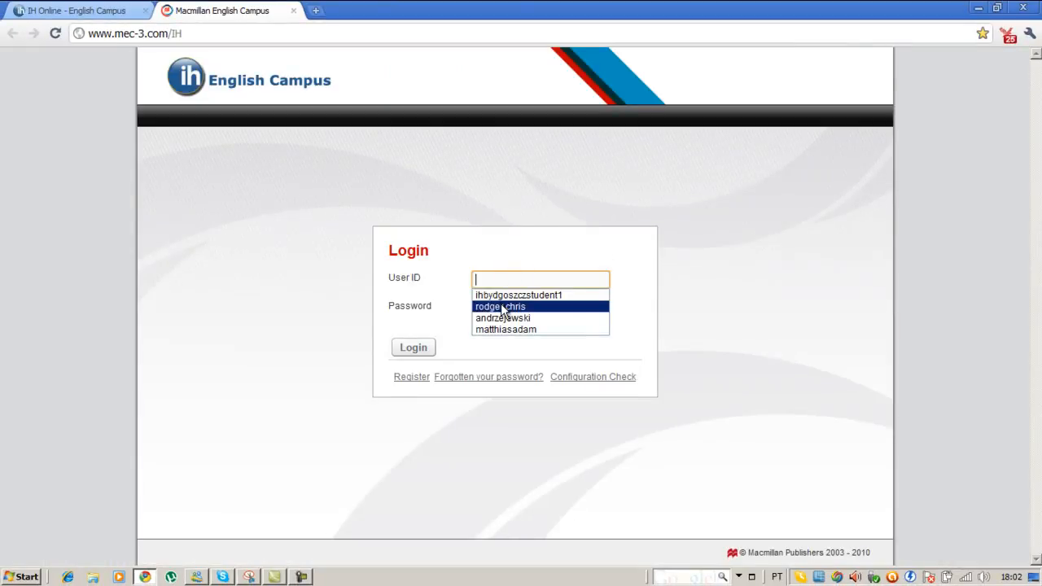
{"action": "left_click", "coordinate": [502, 307]}
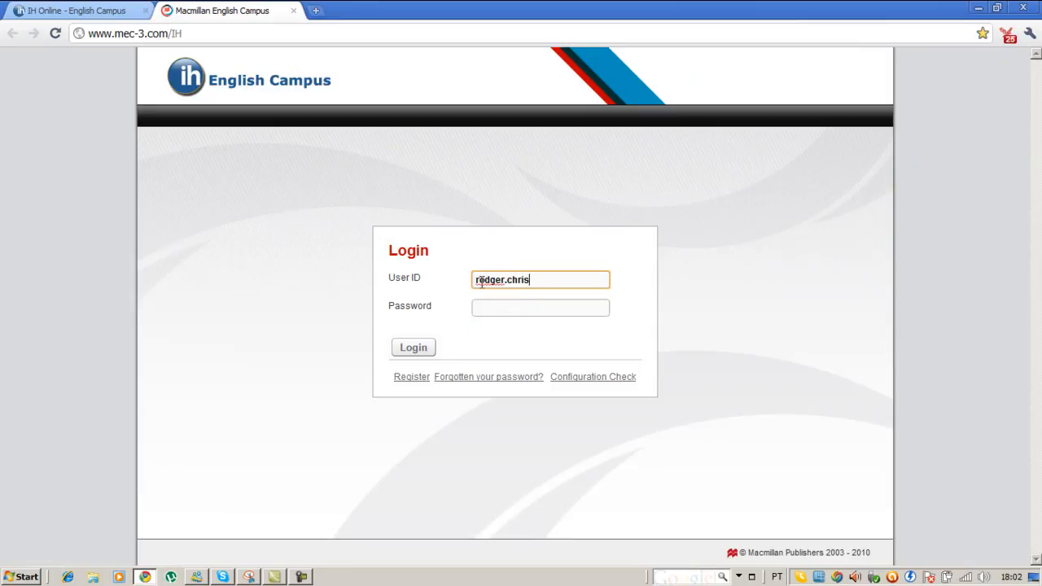
{"action": "left_click", "coordinate": [528, 305]}
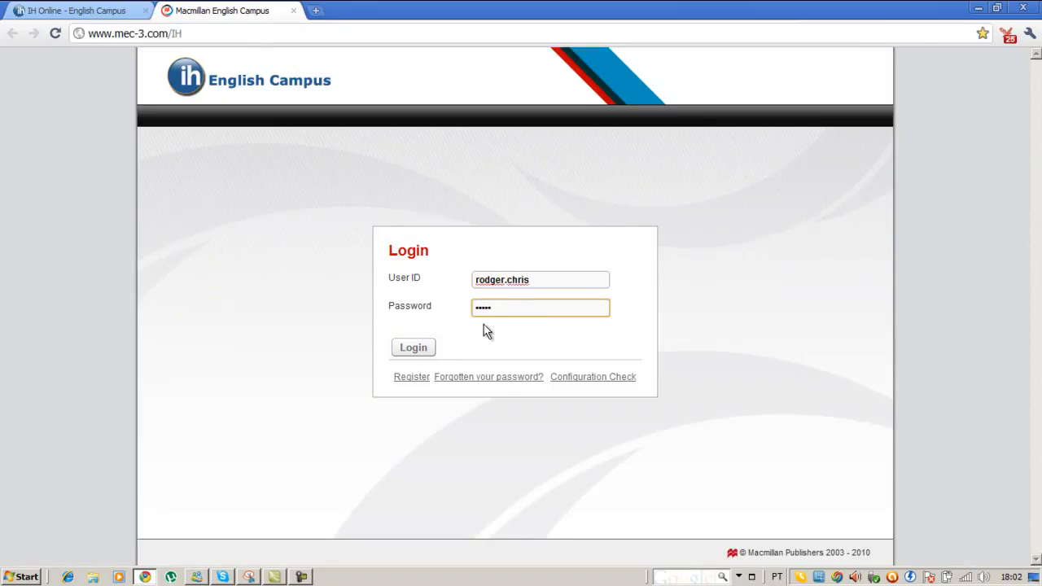
{"action": "left_click", "coordinate": [413, 350]}
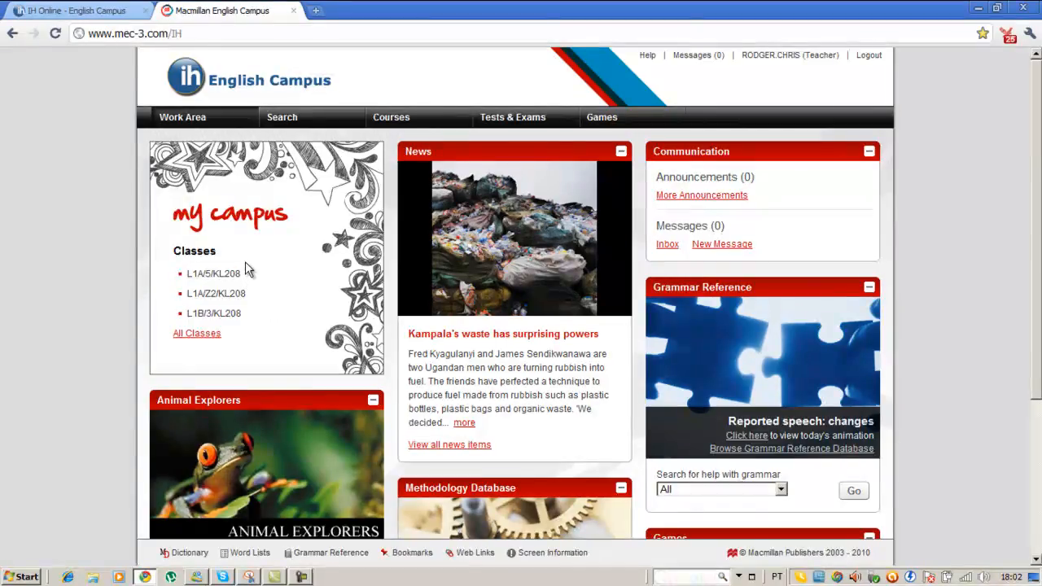
- Run a Word & Phrase Search for the resource ID MVA004317
{"action": "mouse_move", "coordinate": [154, 121]}
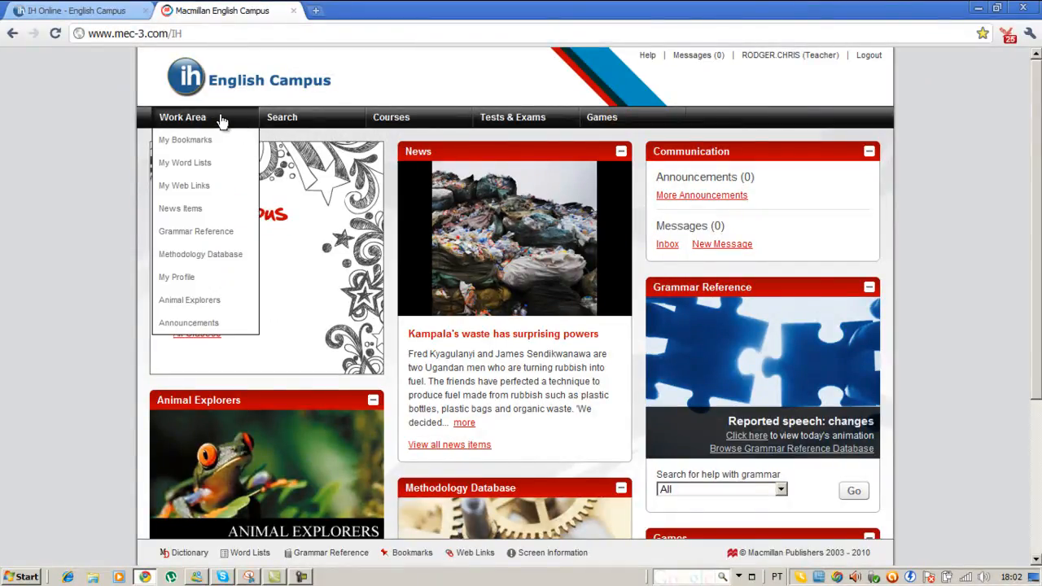
{"action": "mouse_move", "coordinate": [281, 119]}
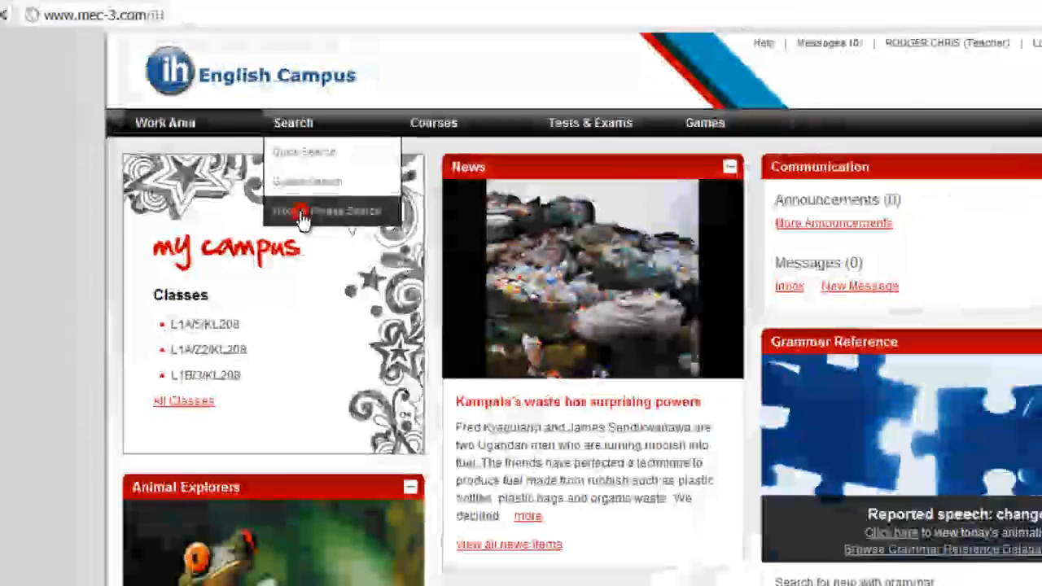
{"action": "left_click", "coordinate": [348, 309]}
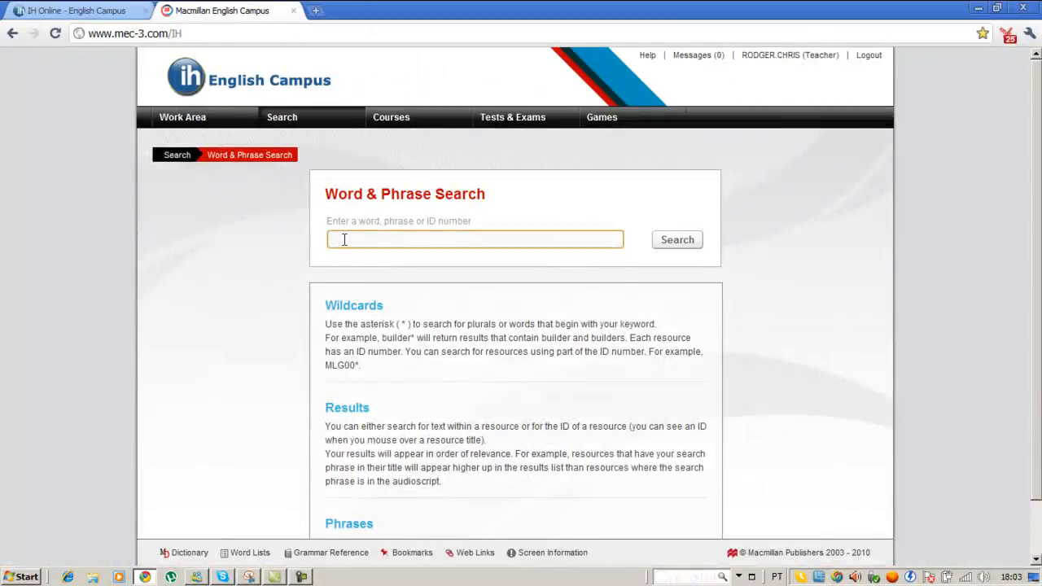
{"action": "left_click", "coordinate": [343, 238]}
{"action": "right_click", "coordinate": [343, 238]}
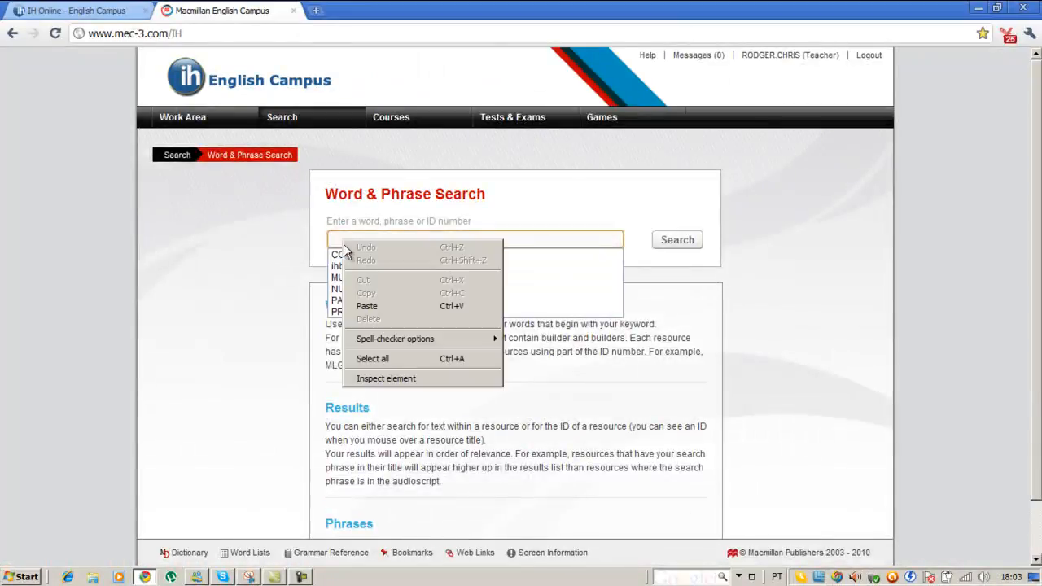
{"action": "left_click", "coordinate": [370, 302]}
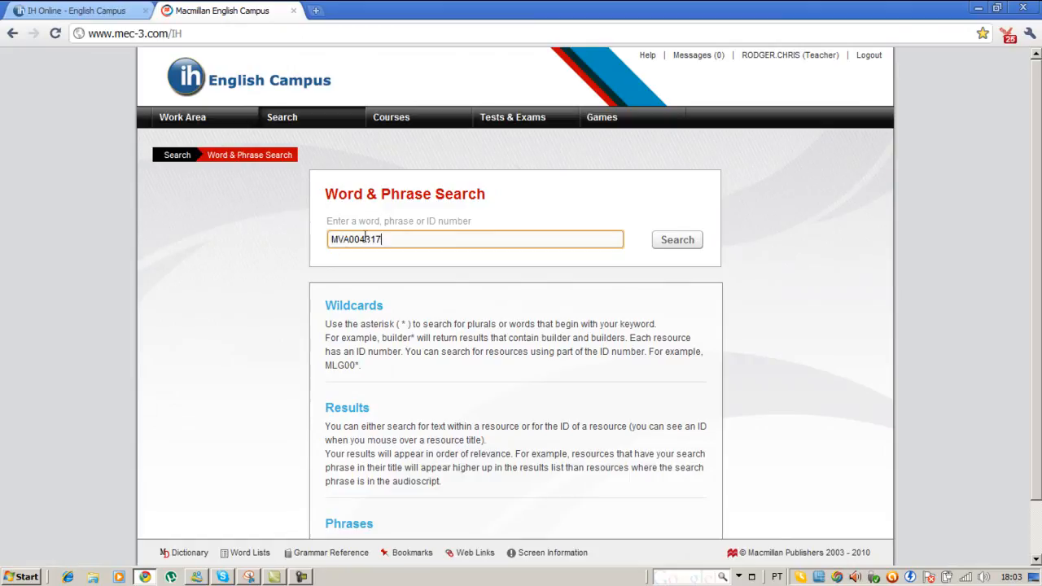
{"action": "left_click", "coordinate": [680, 242]}
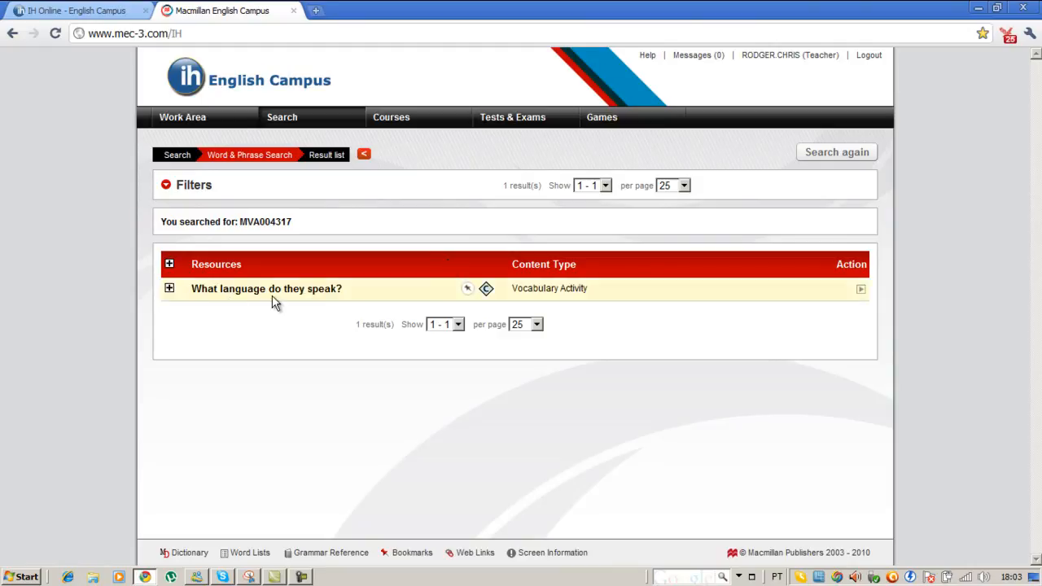
- Expand the description of "What language do they speak?" and bookmark the resource in the category "cutting edge starter"
{"action": "left_click", "coordinate": [169, 288]}
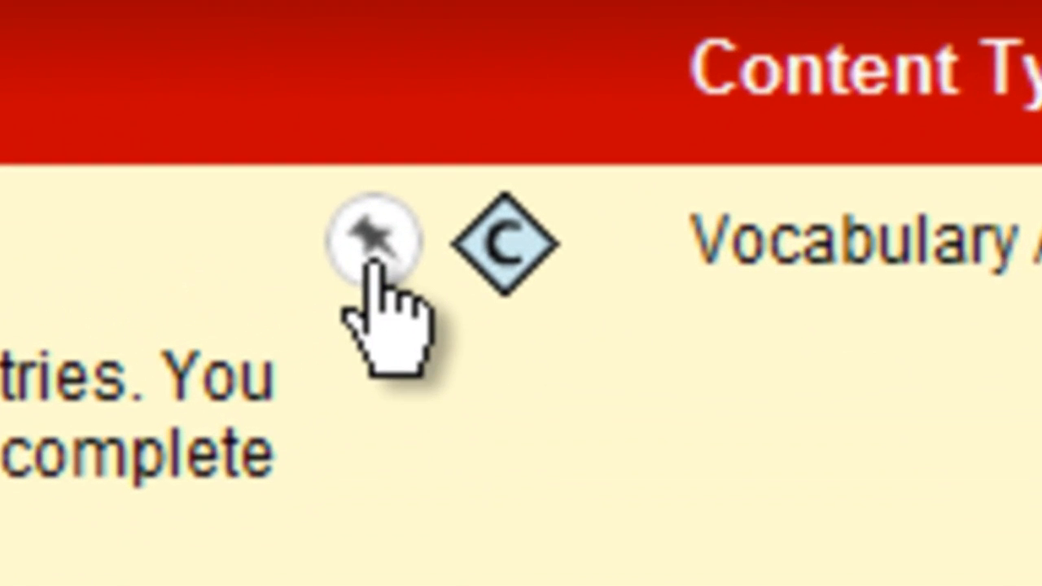
{"action": "left_click", "coordinate": [374, 244]}
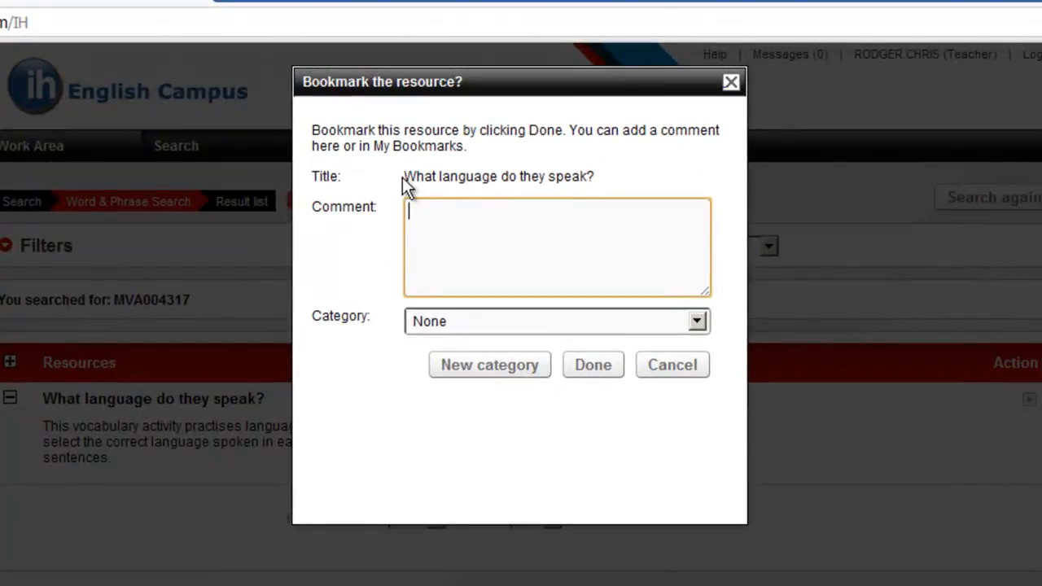
{"action": "left_click", "coordinate": [565, 321]}
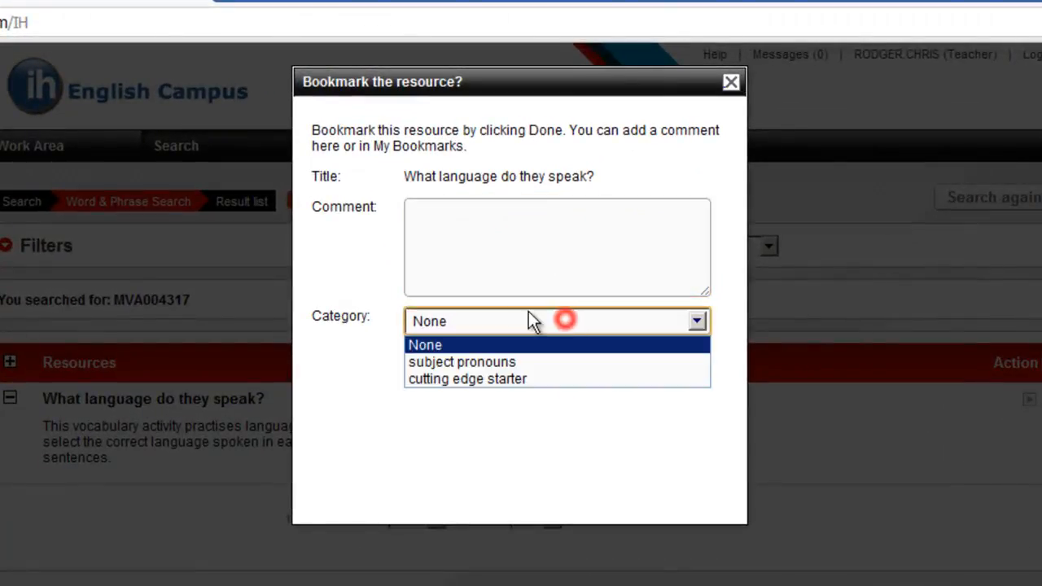
{"action": "left_click", "coordinate": [503, 379]}
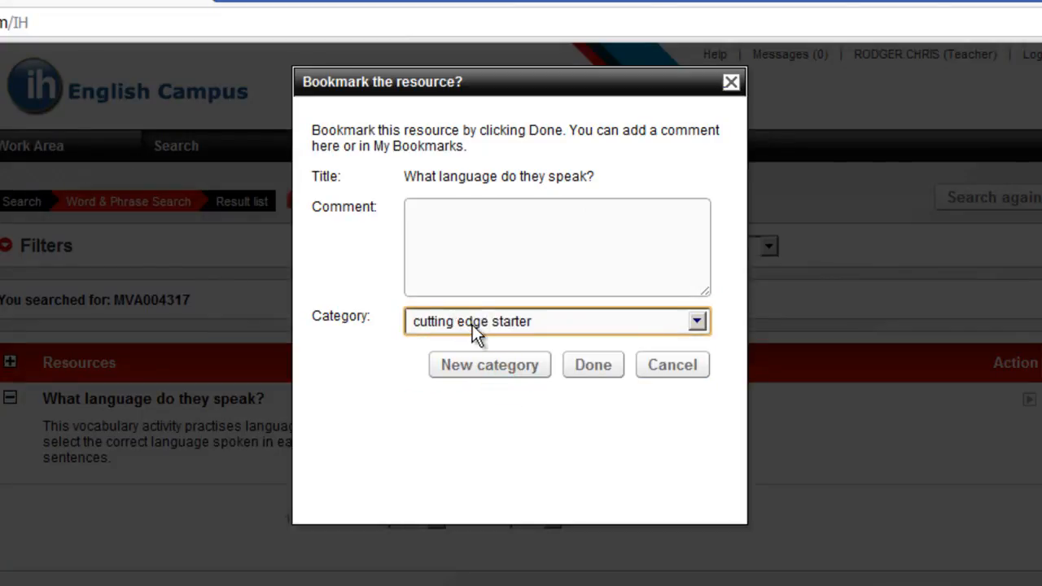
{"action": "left_click", "coordinate": [476, 334]}
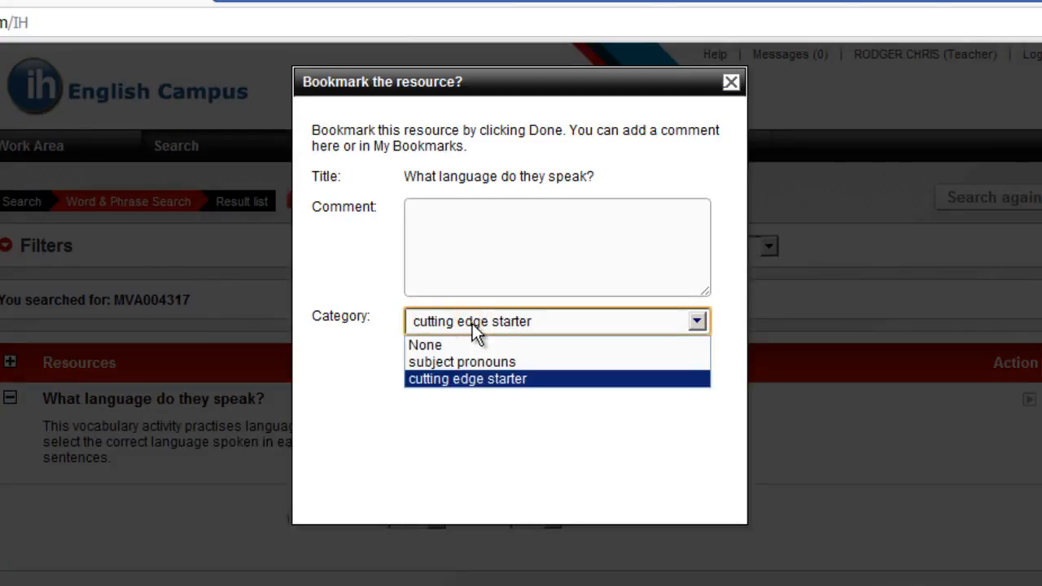
{"action": "left_click", "coordinate": [473, 327]}
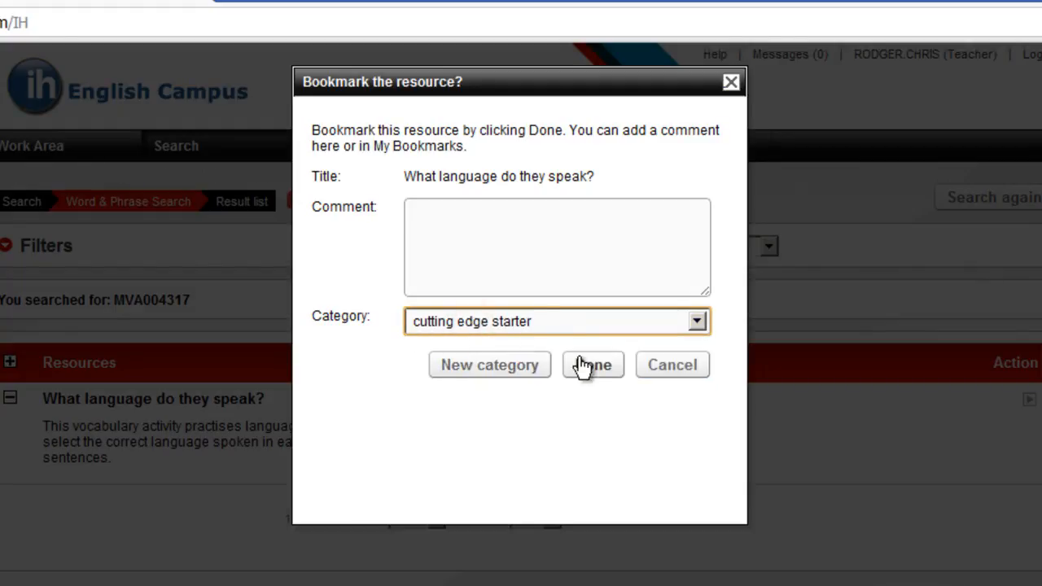
{"action": "left_click", "coordinate": [592, 371]}
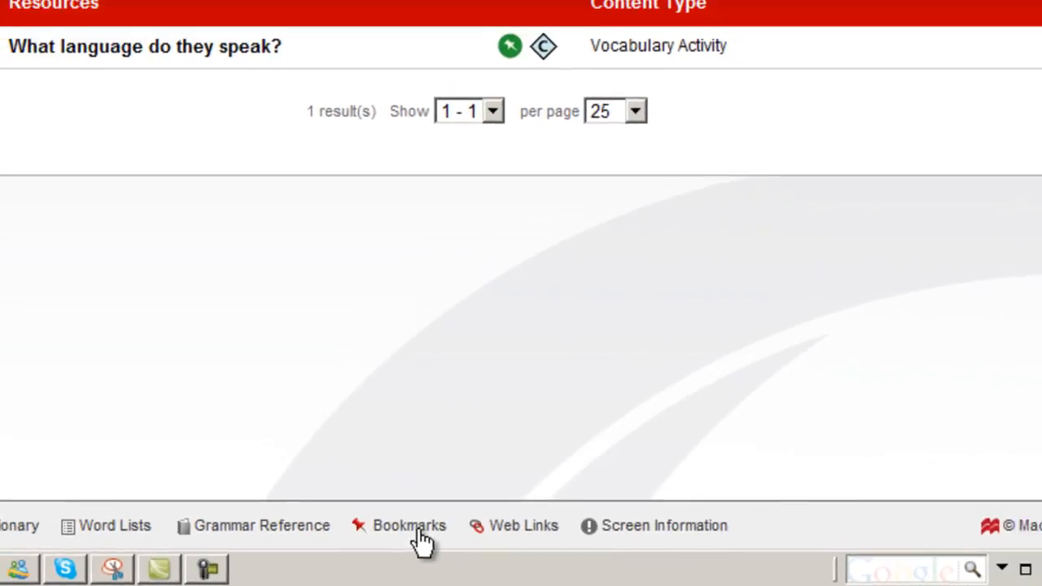
- Start publishing a bookmark package from My Bookmarks and label it "Cutting Edge Starter (p34)"
{"action": "left_click", "coordinate": [399, 511]}
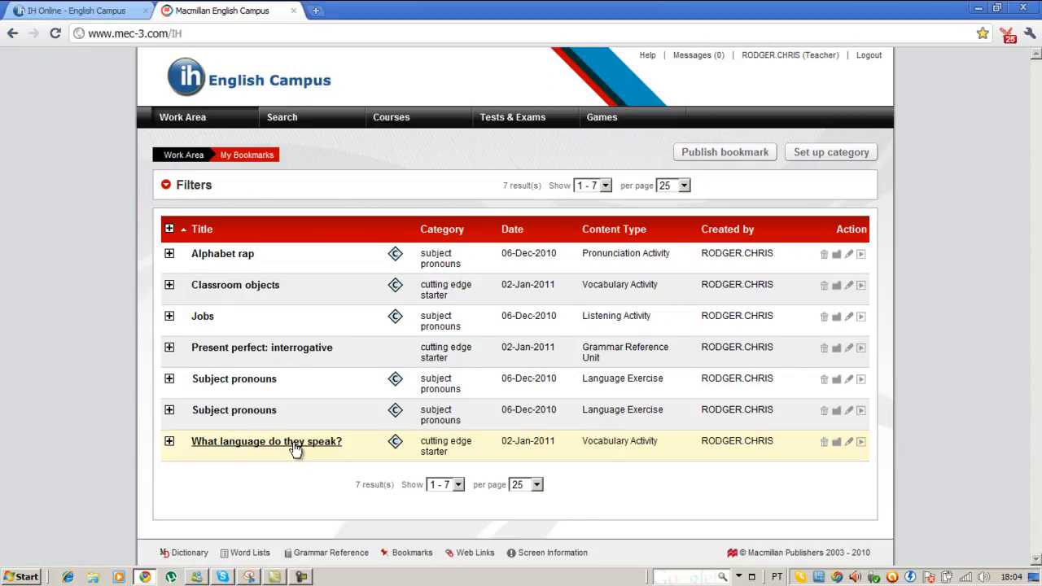
{"action": "left_click", "coordinate": [713, 156]}
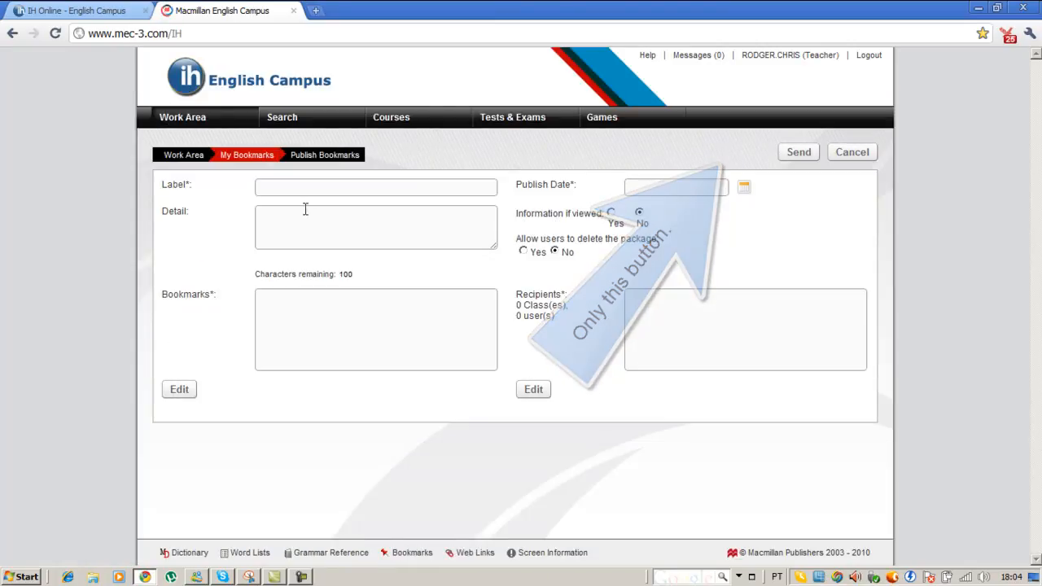
{"action": "left_click", "coordinate": [314, 187]}
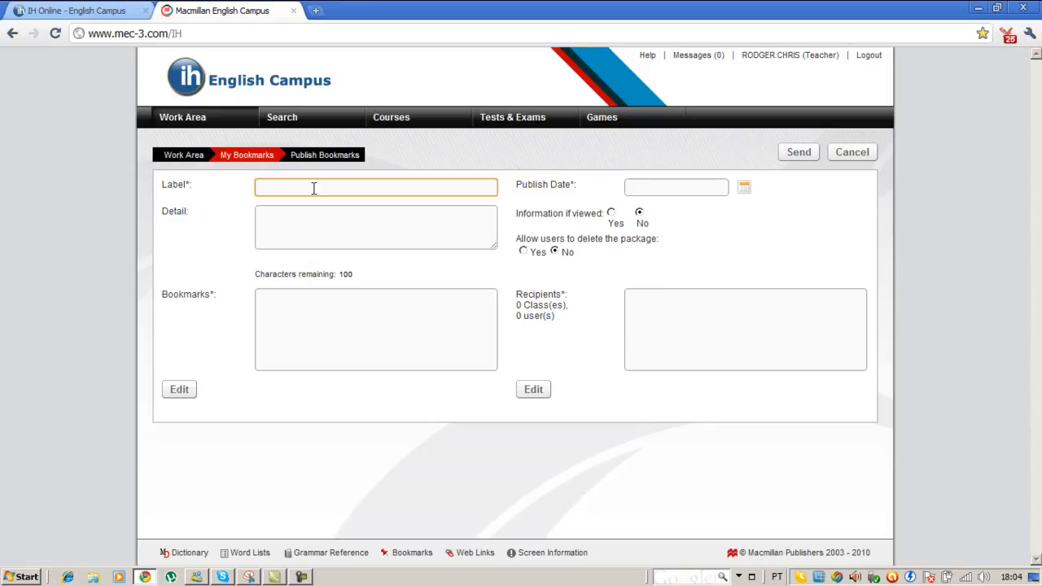
{"action": "type", "text": "ge Starter"}
- Enter "What languages do they speak?" as the detail text of the bookmark package
{"action": "left_click", "coordinate": [337, 231]}
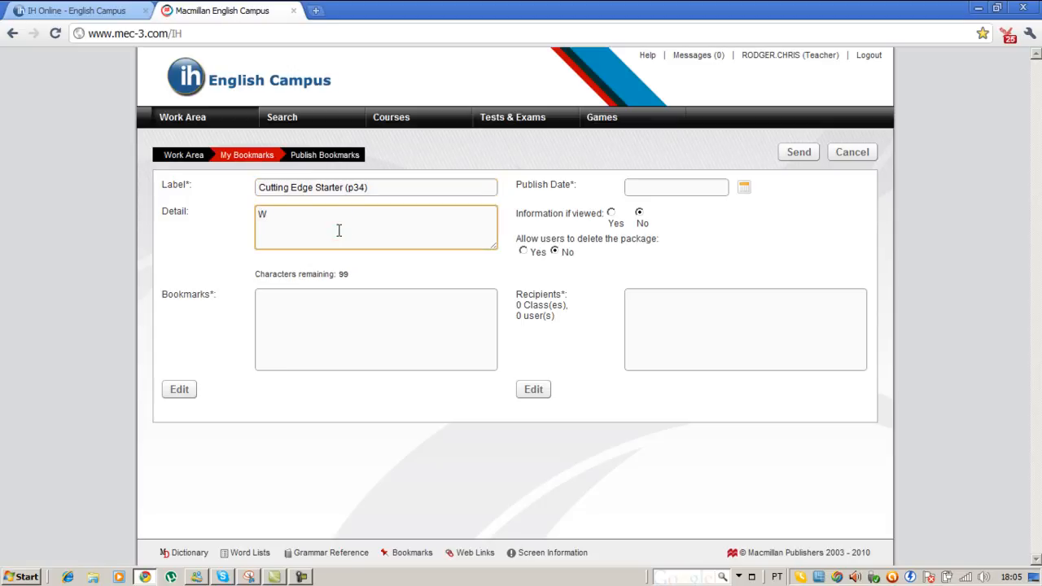
{"action": "type", "text": "What do they"}
{"action": "key", "text": "BackSpace"}
{"action": "key", "text": "BackSpace"}
{"action": "key", "text": "BackSpace"}
{"action": "key", "text": "BackSpace"}
{"action": "key", "text": "BackSpace"}
{"action": "key", "text": "BackSpace"}
{"action": "type", "text": "languages do they speak?"}
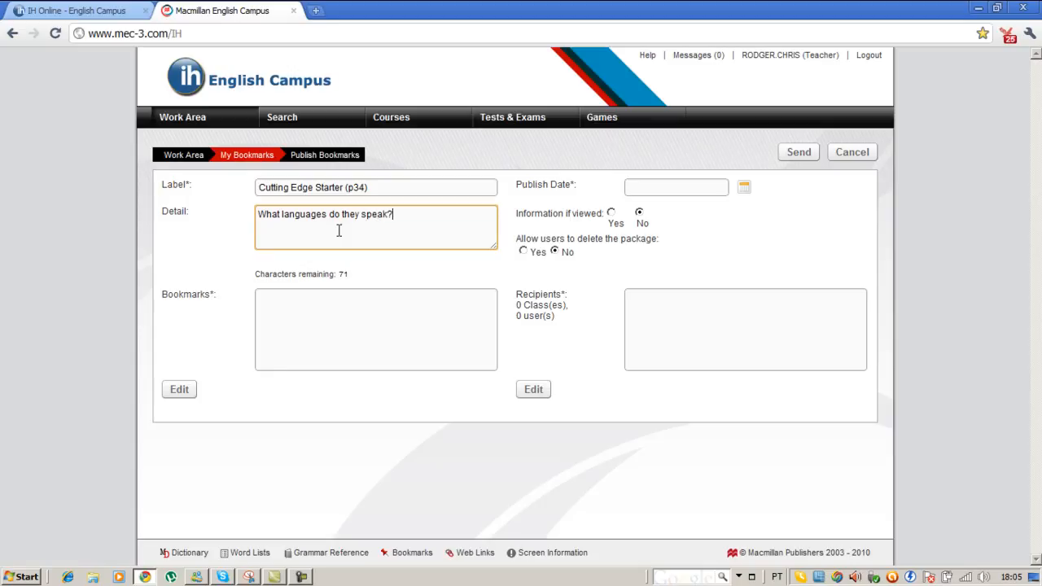
- Add the bookmark "What language do they speak?" to the package and set the publish date to 06-Jan-2011
{"action": "left_click", "coordinate": [337, 308]}
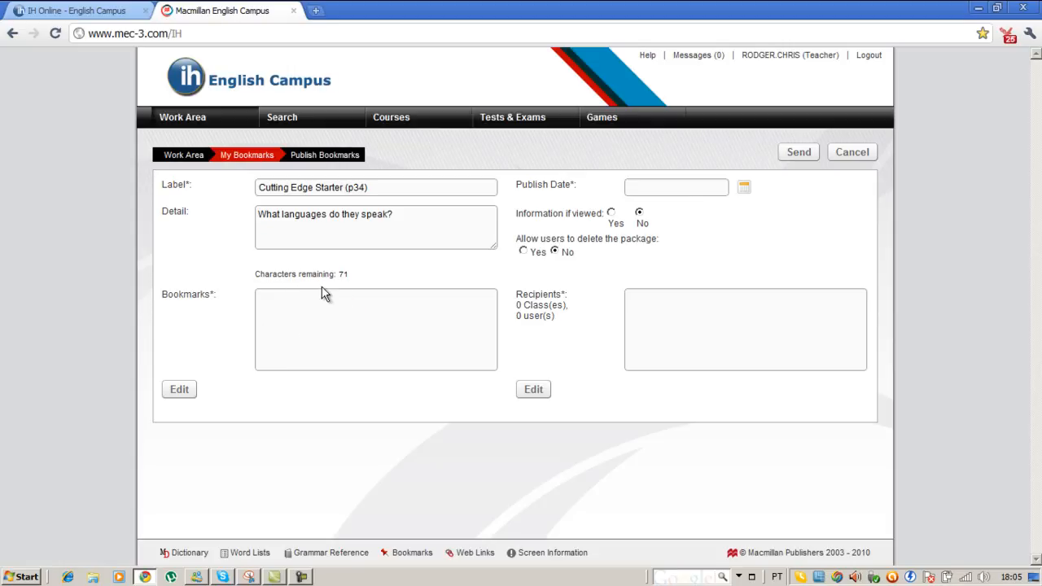
{"action": "left_click", "coordinate": [178, 389]}
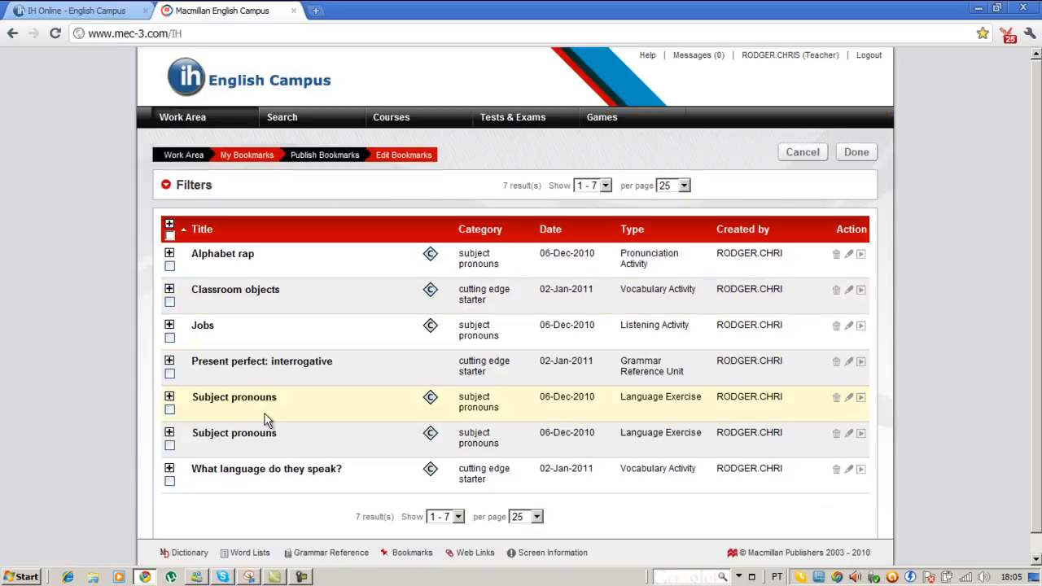
{"action": "left_click", "coordinate": [169, 482]}
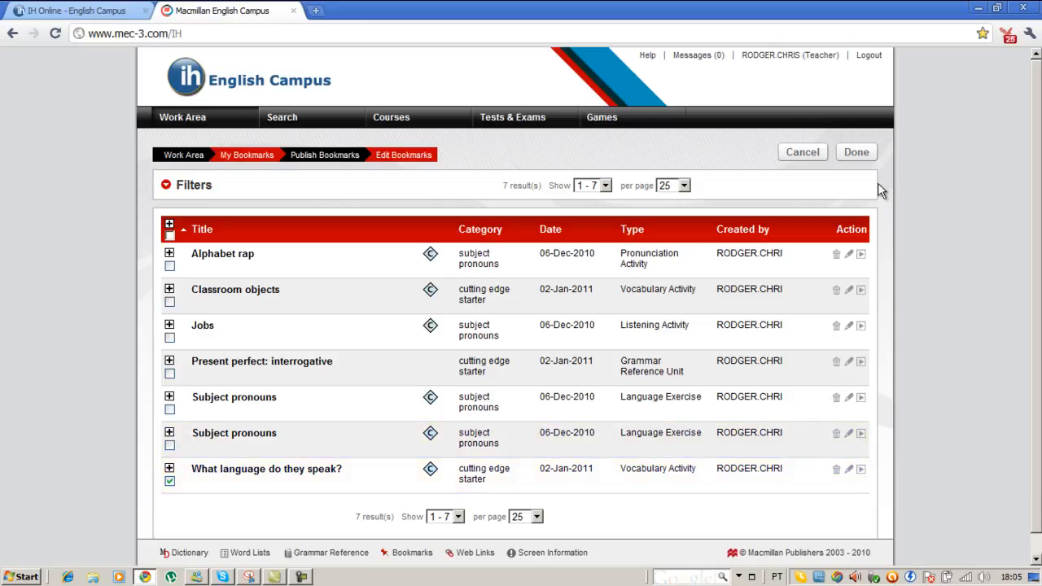
{"action": "left_click", "coordinate": [857, 153]}
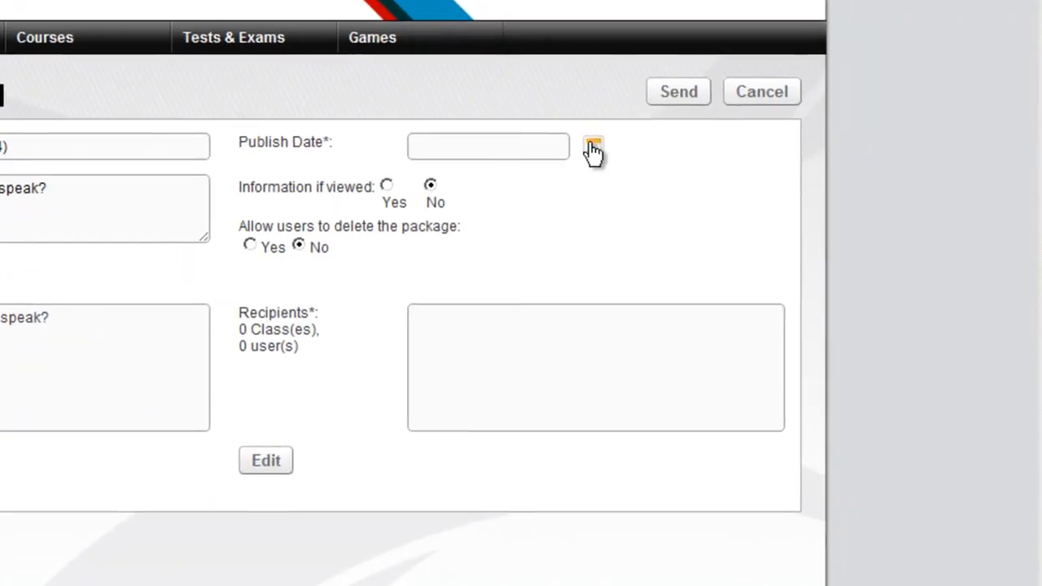
{"action": "left_click", "coordinate": [584, 146]}
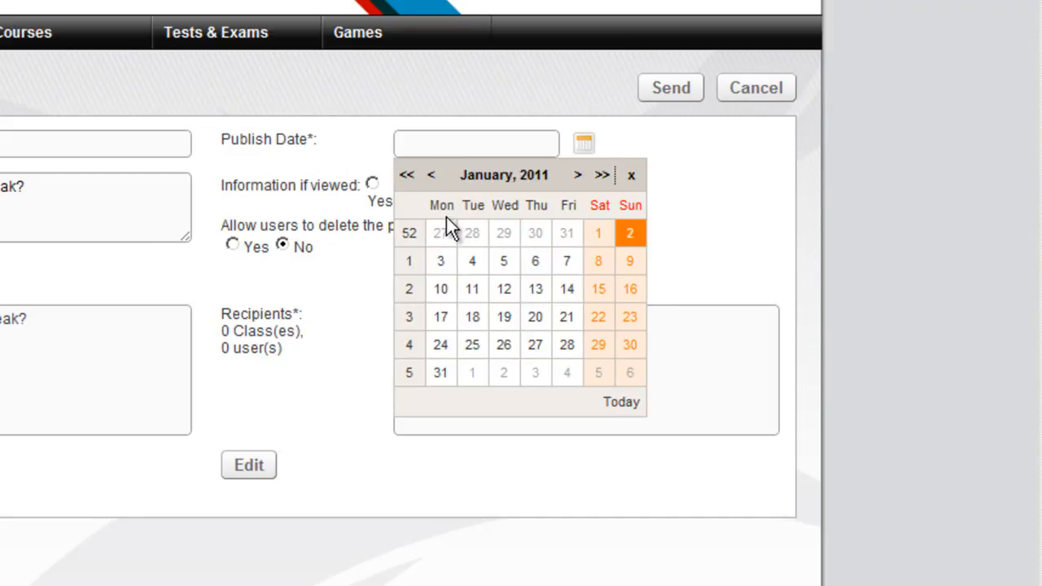
{"action": "left_click", "coordinate": [538, 262]}
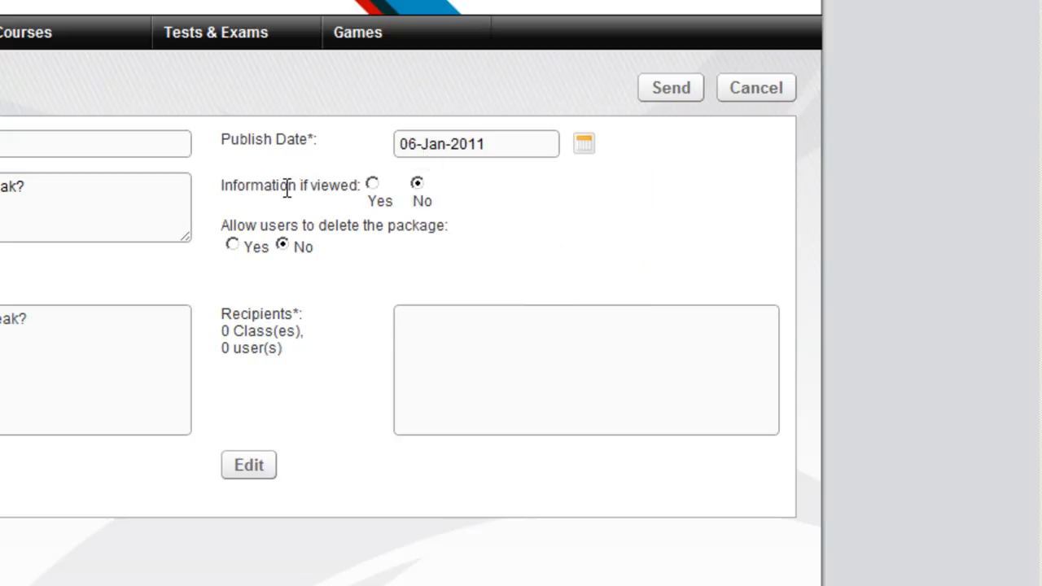
- Turn on viewing information for the bookmark package and set classes L1A/5/KL208 and L1A/Z2/KL208 as its recipients
{"action": "left_click", "coordinate": [372, 183]}
{"action": "left_click", "coordinate": [256, 465]}
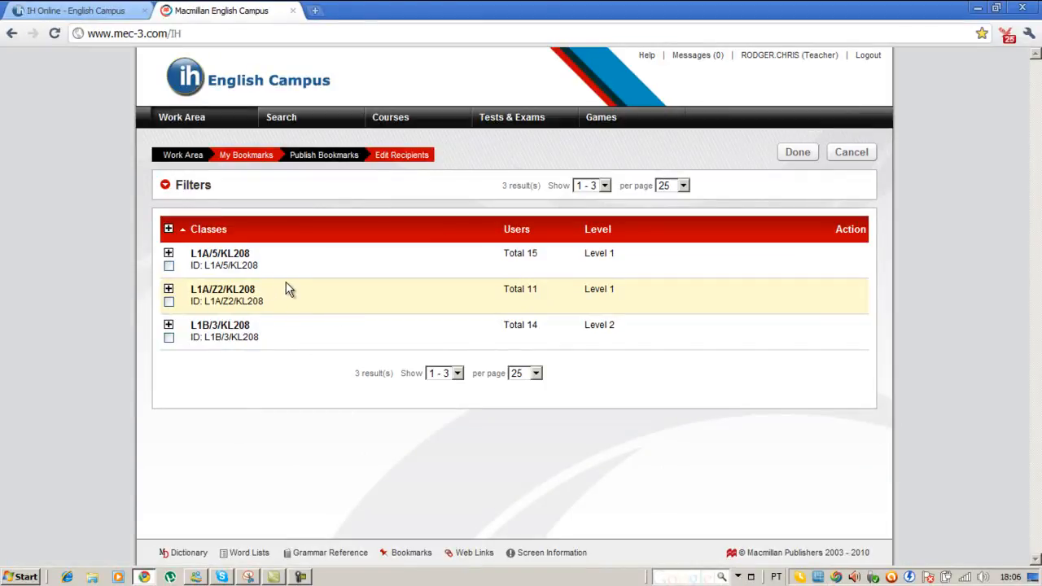
{"action": "left_click", "coordinate": [169, 265]}
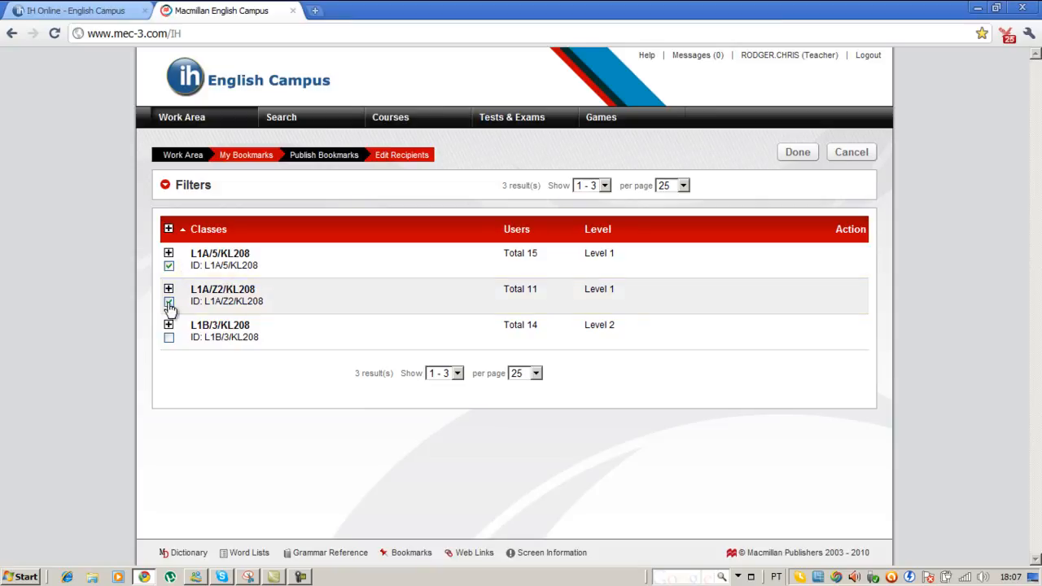
{"action": "left_click", "coordinate": [797, 153]}
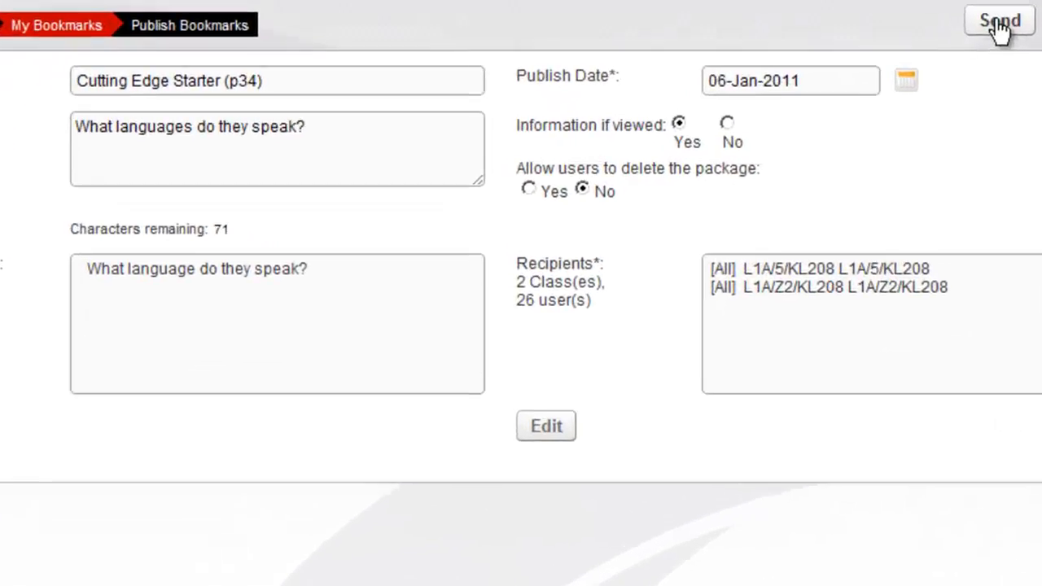
- Send the "Cutting Edge Starter (p34)" bookmark package to the selected classes
{"action": "left_click", "coordinate": [999, 22]}
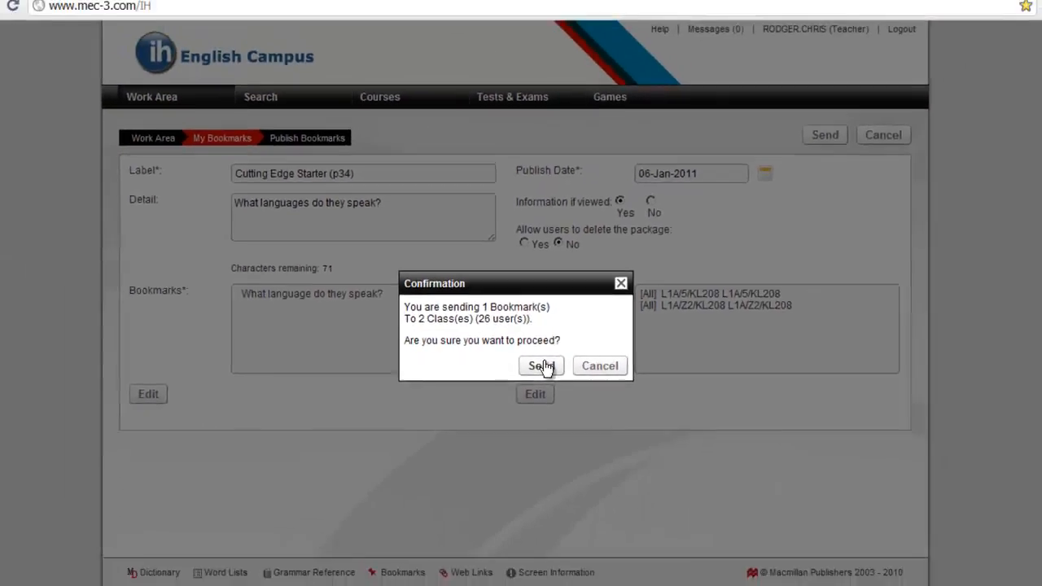
{"action": "left_click", "coordinate": [554, 379]}
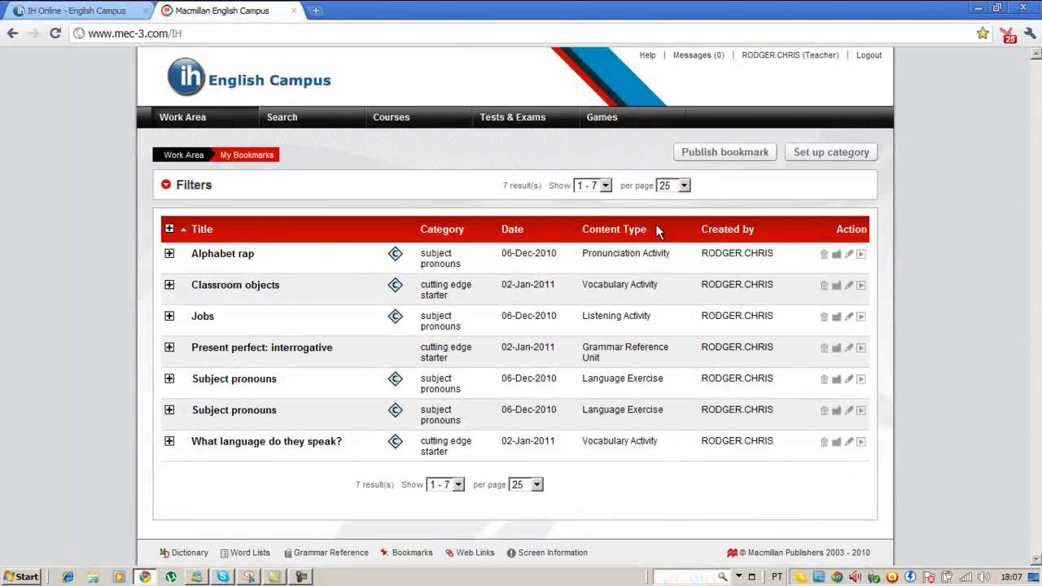
- Open the bookmarked activity "What language do they speak?" from My Bookmarks and view its exercise
{"action": "left_click", "coordinate": [289, 441]}
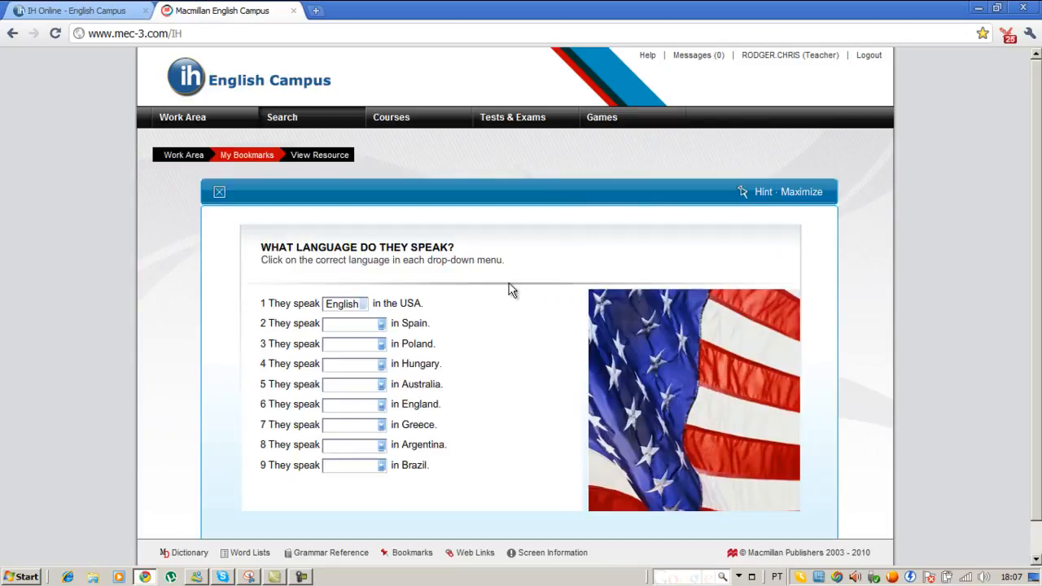
{"action": "scroll", "coordinate": [492, 377], "scroll_direction": "down", "scroll_amount": 1}
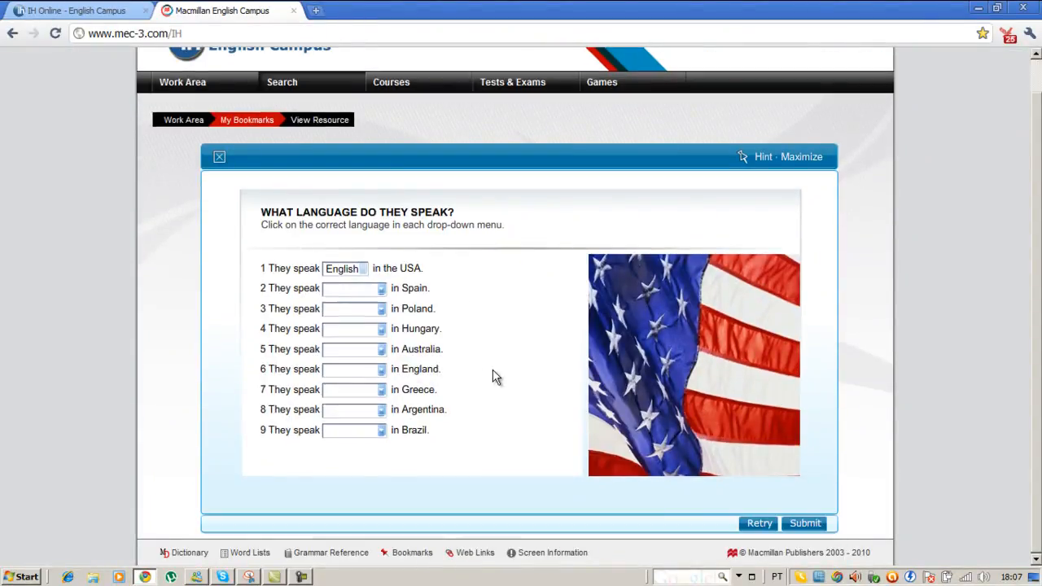